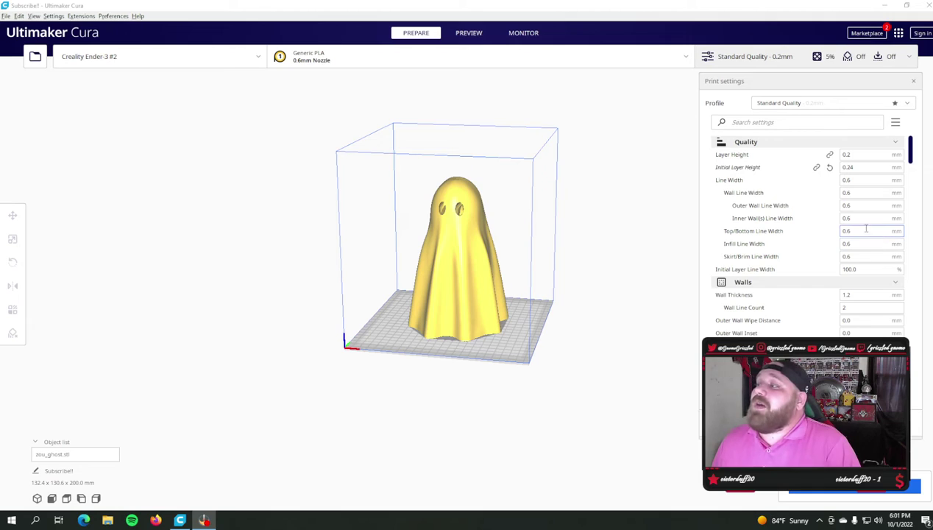
Review the Quality, Walls and Top/Bottom settings of the Standard Quality profile, from layer height through skin expand distance.
{"action": "mouse_move", "coordinate": [867, 154]}
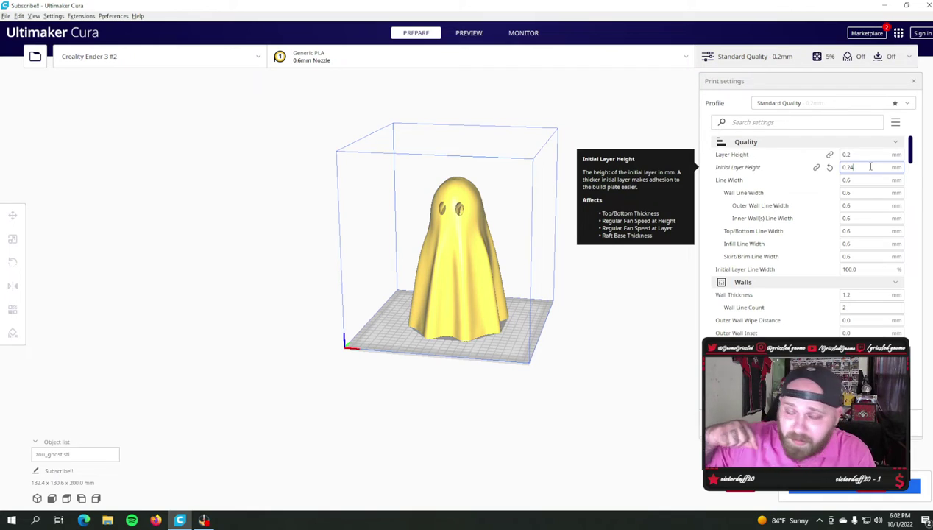
{"action": "left_click", "coordinate": [859, 180]}
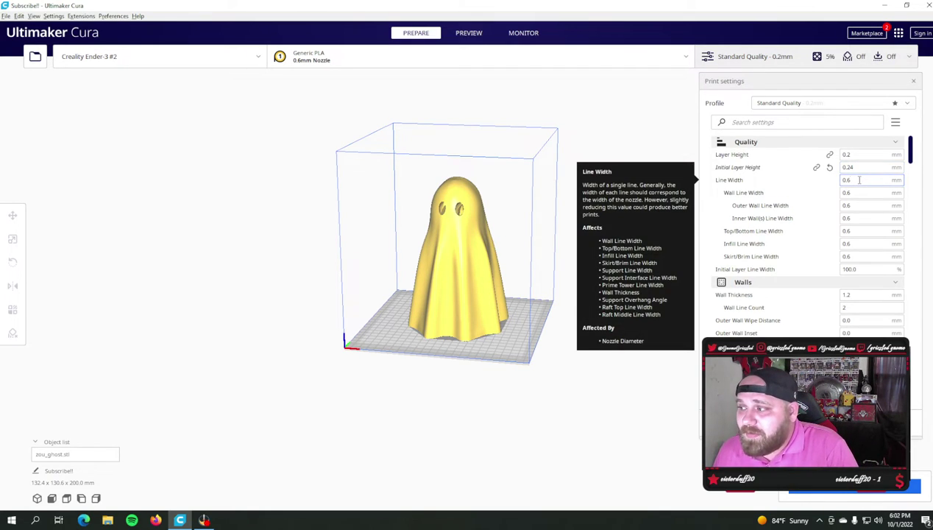
{"action": "scroll", "coordinate": [861, 191], "scroll_direction": "down", "scroll_amount": 3}
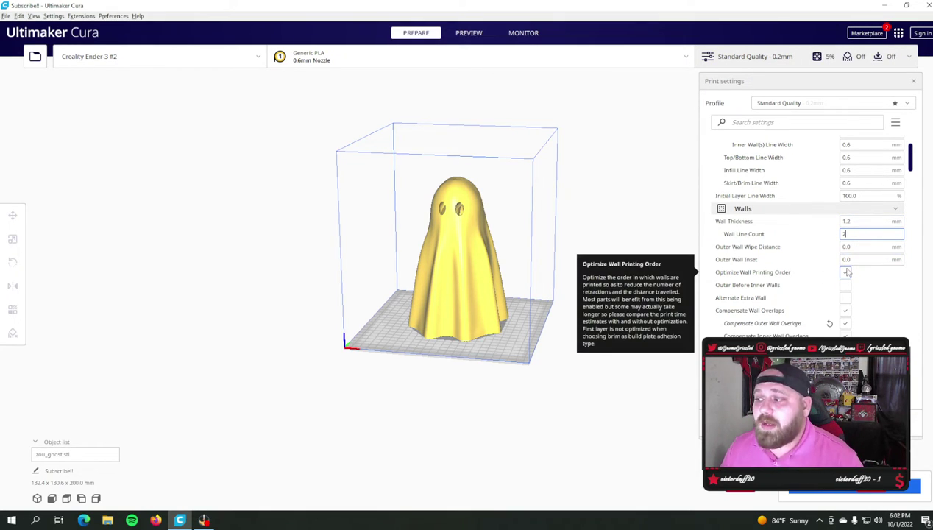
{"action": "scroll", "coordinate": [846, 273], "scroll_direction": "down", "scroll_amount": 5}
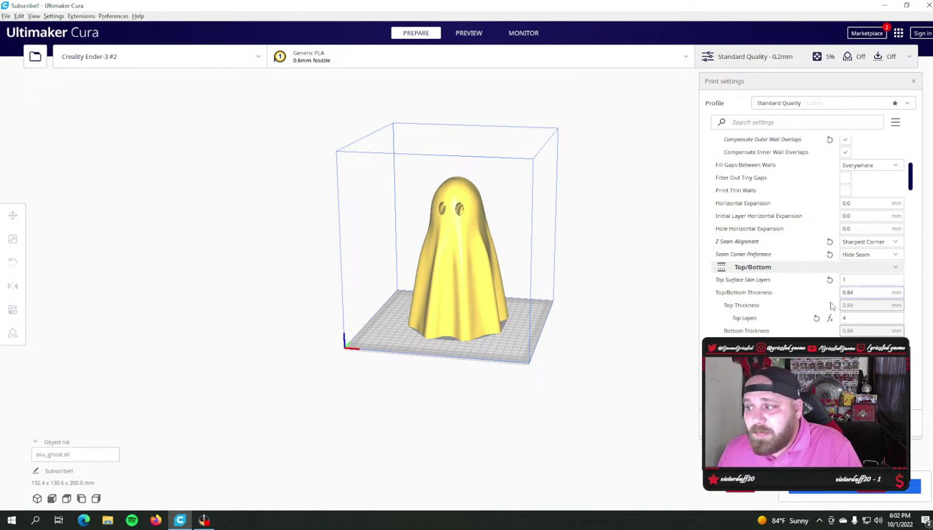
{"action": "scroll", "coordinate": [793, 239], "scroll_direction": "down", "scroll_amount": 5}
{"action": "scroll", "coordinate": [846, 191], "scroll_direction": "up", "scroll_amount": 1}
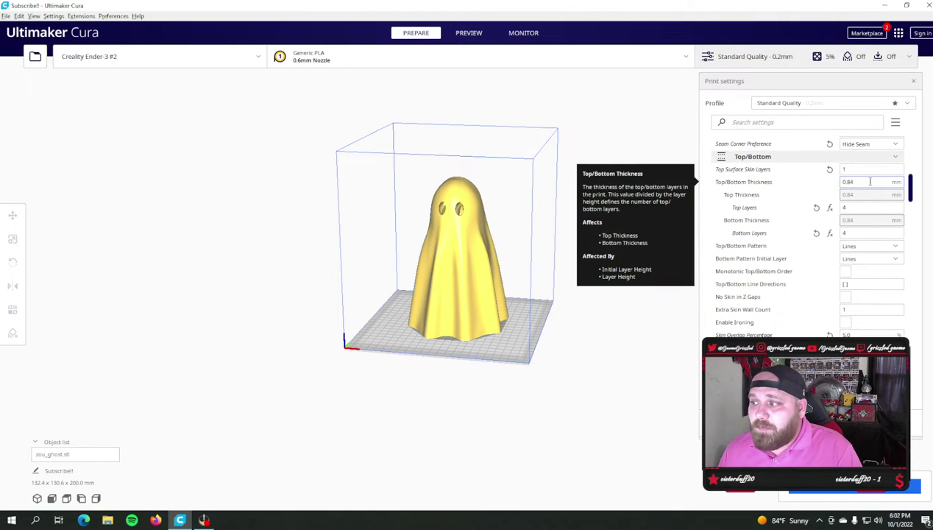
{"action": "left_click", "coordinate": [873, 233]}
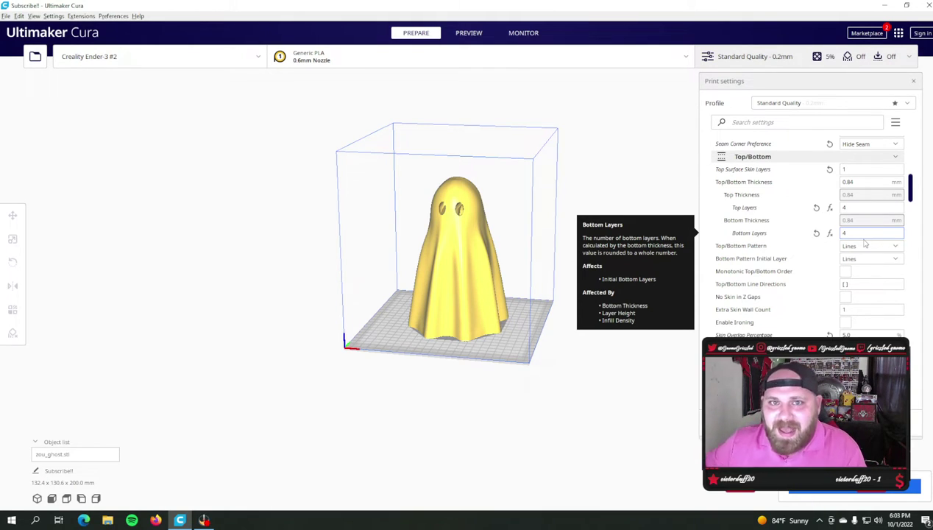
{"action": "scroll", "coordinate": [817, 243], "scroll_direction": "down", "scroll_amount": 5}
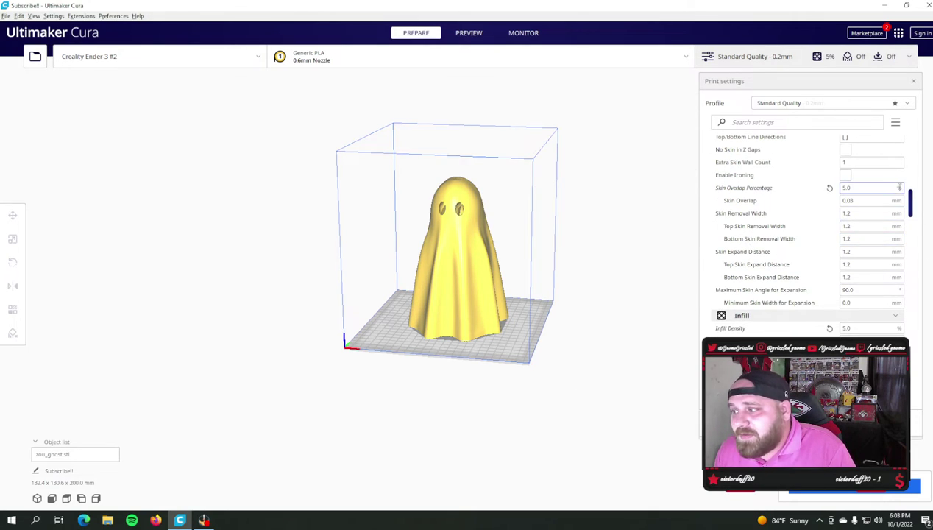
{"action": "scroll", "coordinate": [809, 242], "scroll_direction": "down", "scroll_amount": 1}
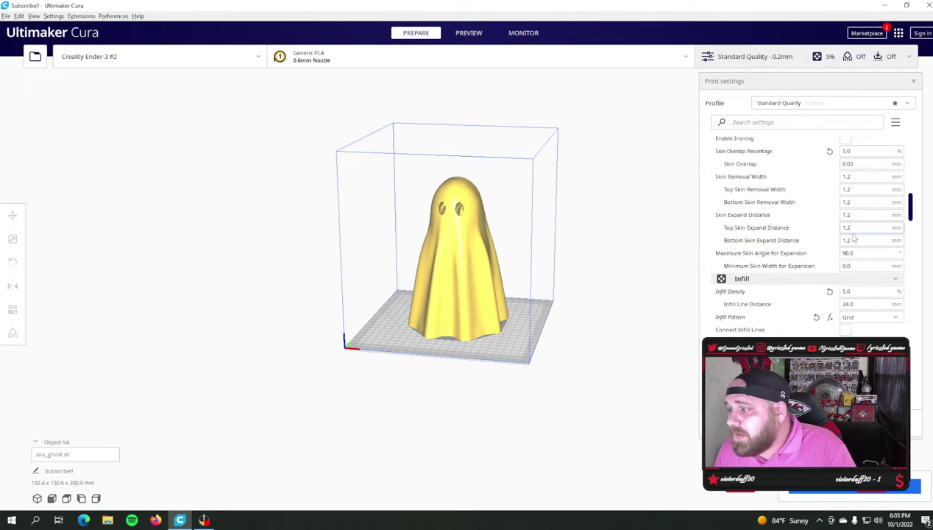
{"action": "mouse_move", "coordinate": [848, 214]}
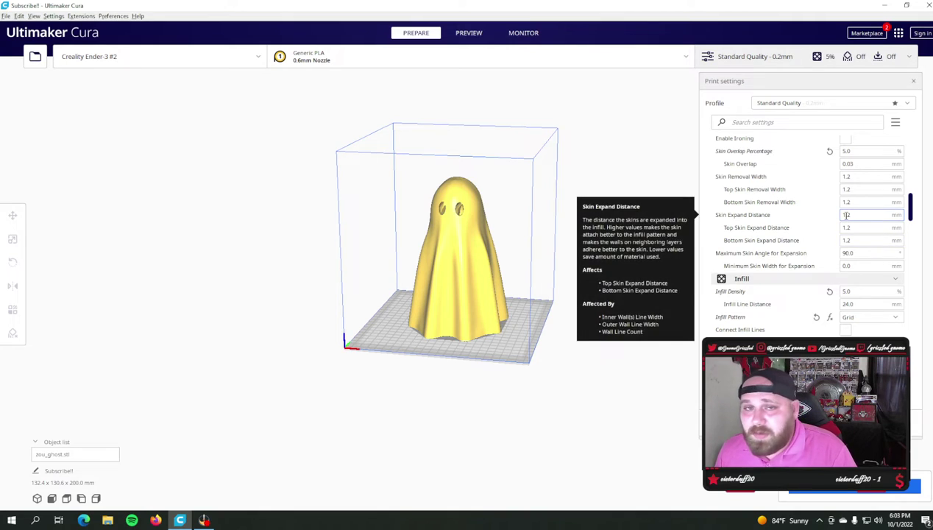
Examine the Infill settings and the Material temperatures and flow values, including outer wall flow.
{"action": "scroll", "coordinate": [845, 219], "scroll_direction": "down", "scroll_amount": 4}
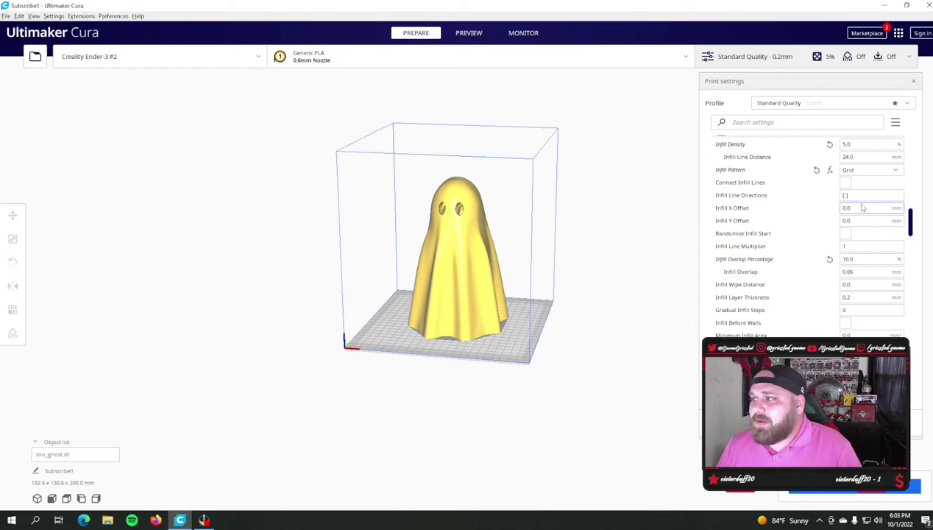
{"action": "mouse_move", "coordinate": [866, 156]}
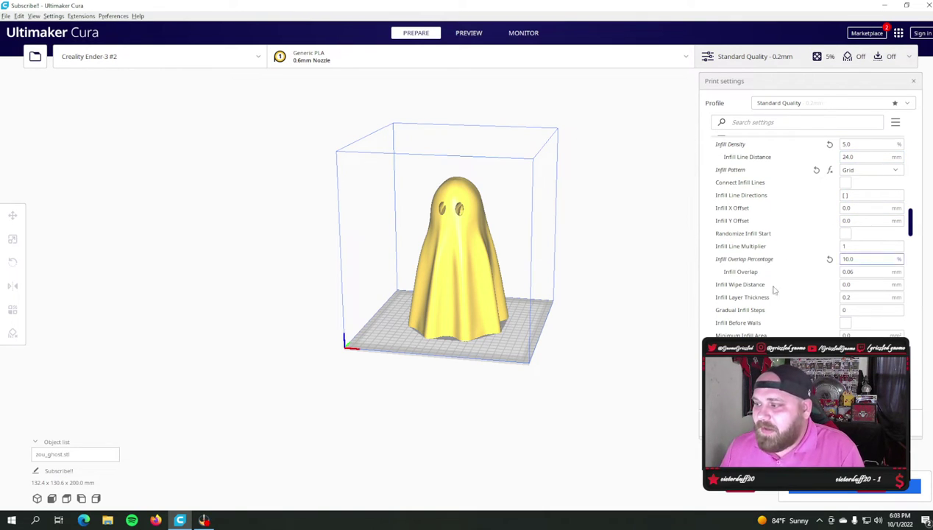
{"action": "scroll", "coordinate": [876, 266], "scroll_direction": "down", "scroll_amount": 3}
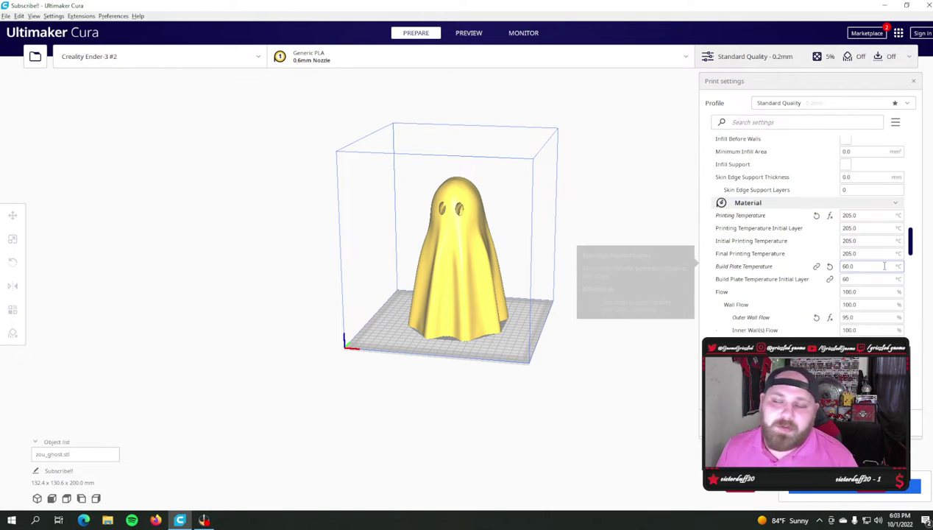
{"action": "scroll", "coordinate": [876, 274], "scroll_direction": "down", "scroll_amount": 3}
{"action": "mouse_move", "coordinate": [870, 285]}
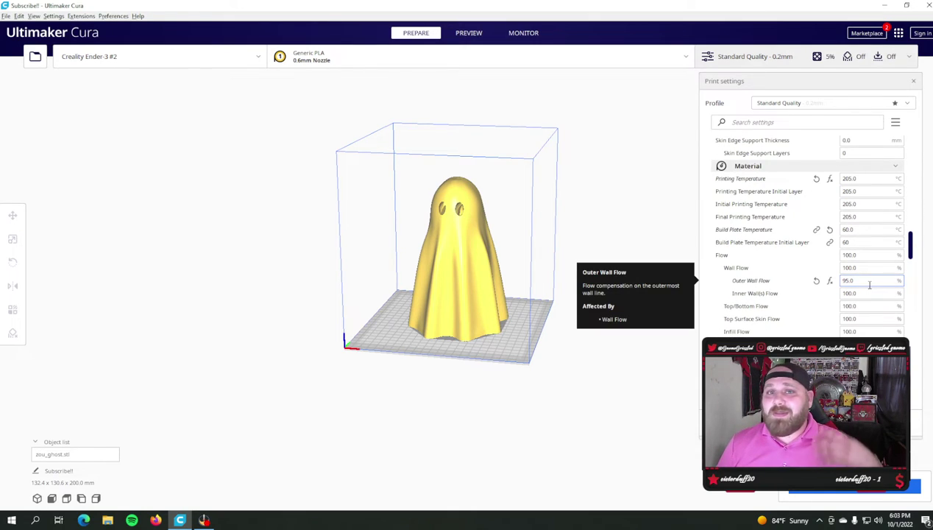
{"action": "mouse_move", "coordinate": [831, 262]}
{"action": "scroll", "coordinate": [832, 262], "scroll_direction": "down", "scroll_amount": 1}
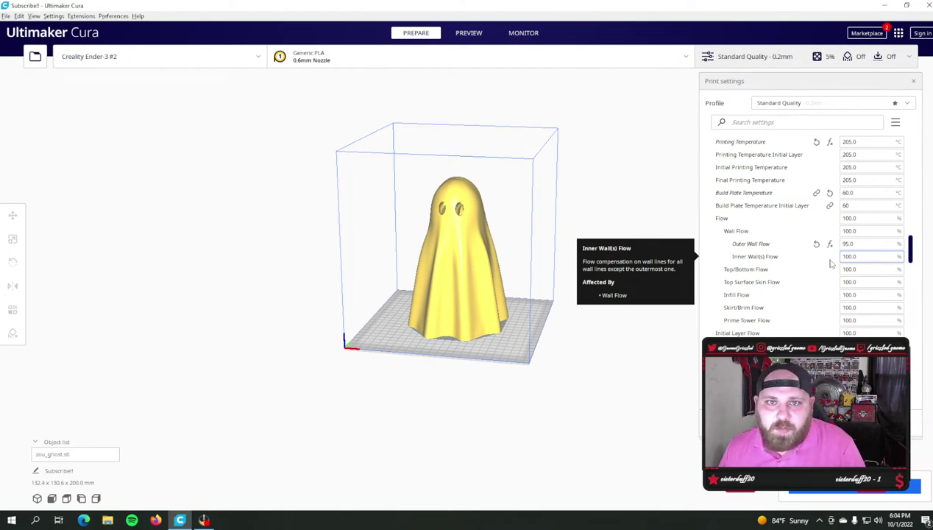
{"action": "scroll", "coordinate": [817, 259], "scroll_direction": "down", "scroll_amount": 3}
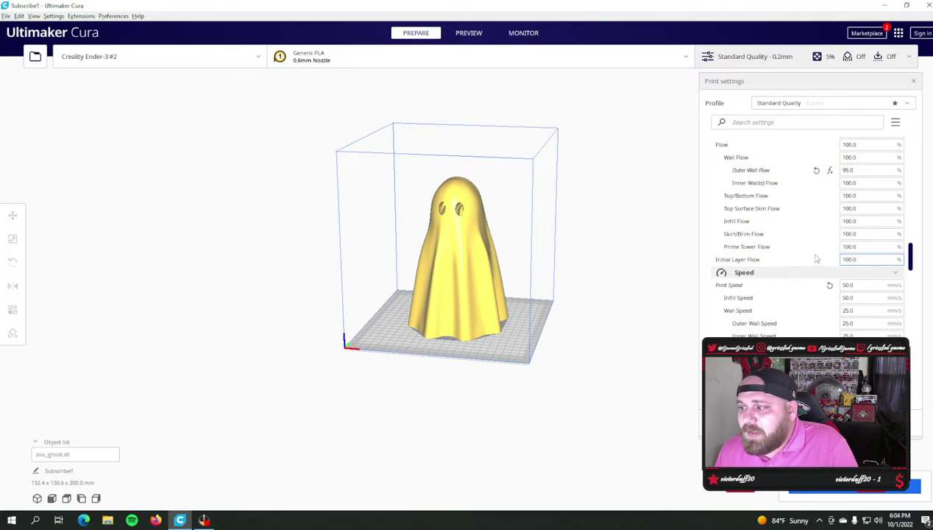
{"action": "scroll", "coordinate": [815, 258], "scroll_direction": "up", "scroll_amount": 3}
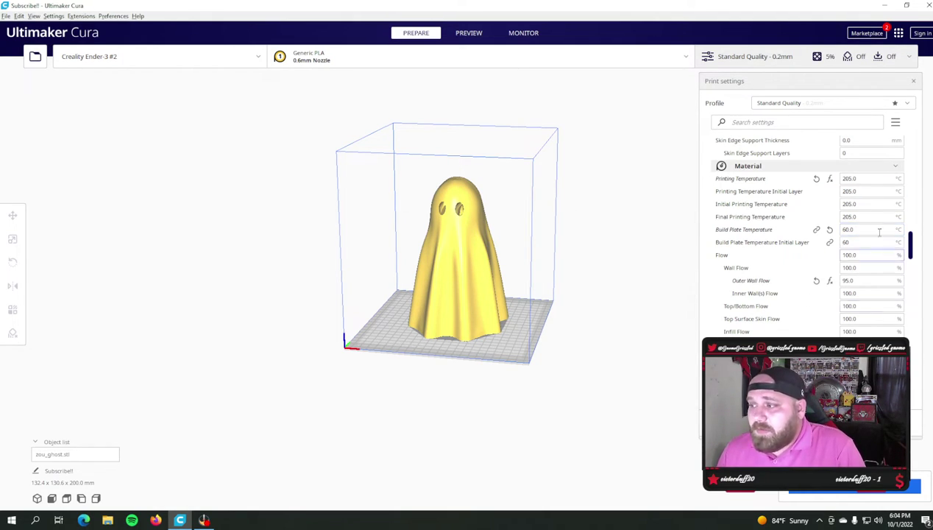
{"action": "left_click", "coordinate": [848, 268]}
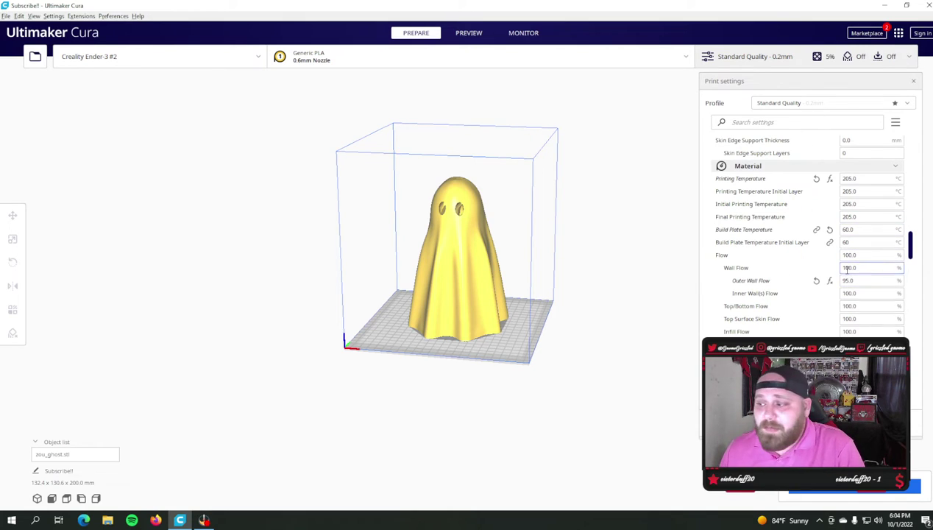
Review the Speed settings for printing, walls, top/bottom, travel and the initial layer.
{"action": "scroll", "coordinate": [848, 269], "scroll_direction": "down", "scroll_amount": 10}
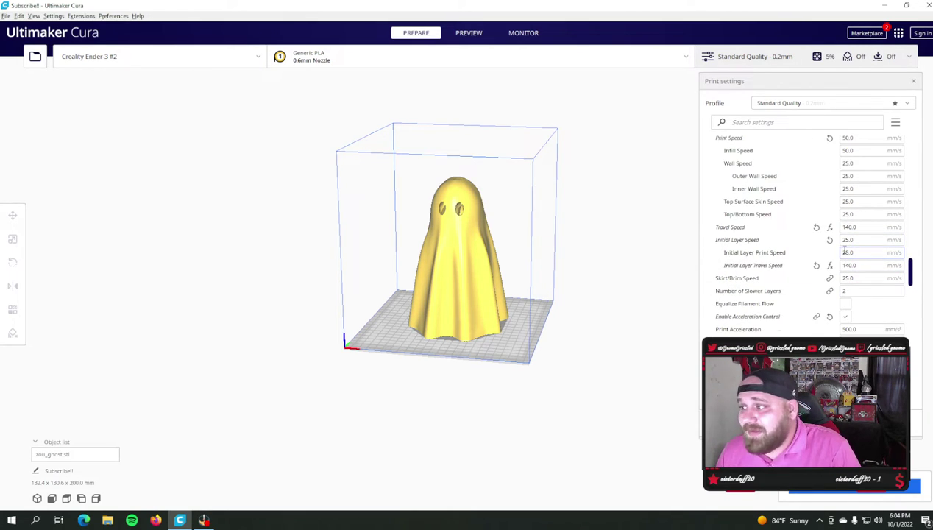
{"action": "scroll", "coordinate": [847, 251], "scroll_direction": "up", "scroll_amount": 1}
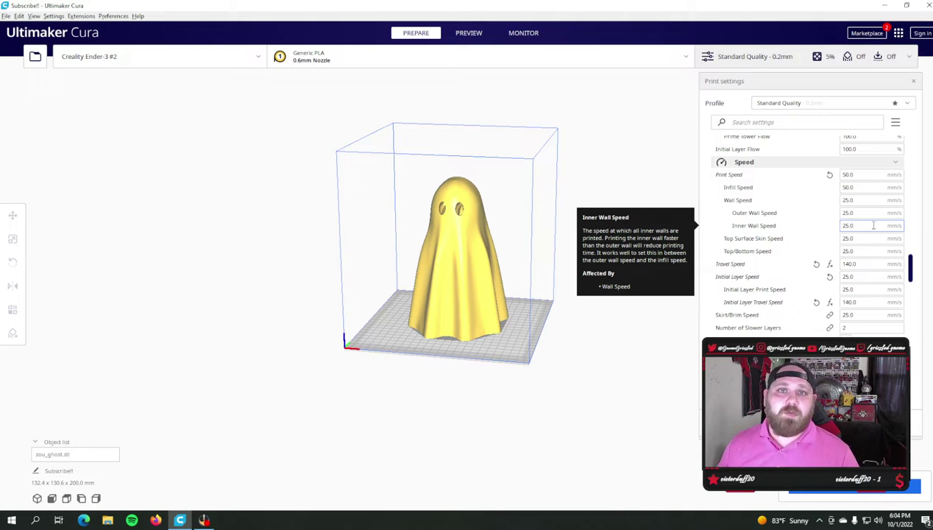
{"action": "scroll", "coordinate": [872, 226], "scroll_direction": "down", "scroll_amount": 1}
{"action": "scroll", "coordinate": [870, 226], "scroll_direction": "up", "scroll_amount": 1}
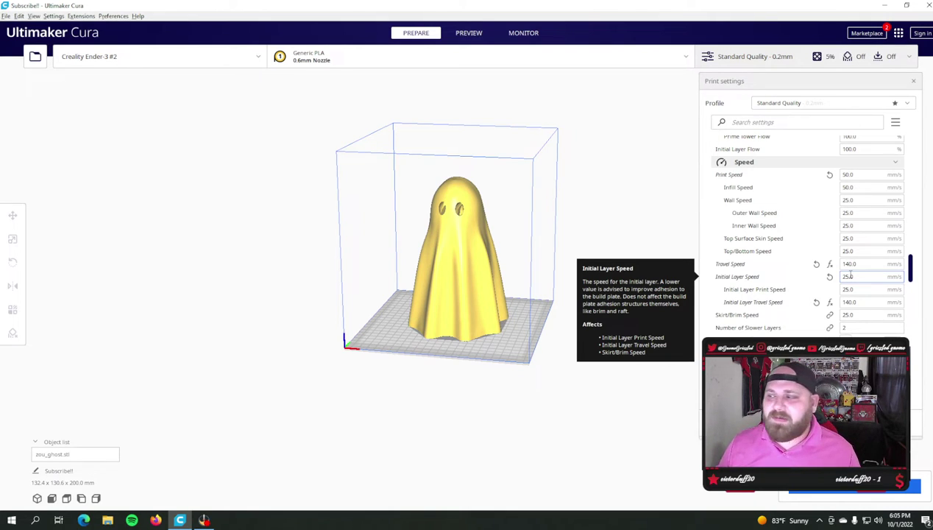
{"action": "scroll", "coordinate": [817, 220], "scroll_direction": "down", "scroll_amount": 2}
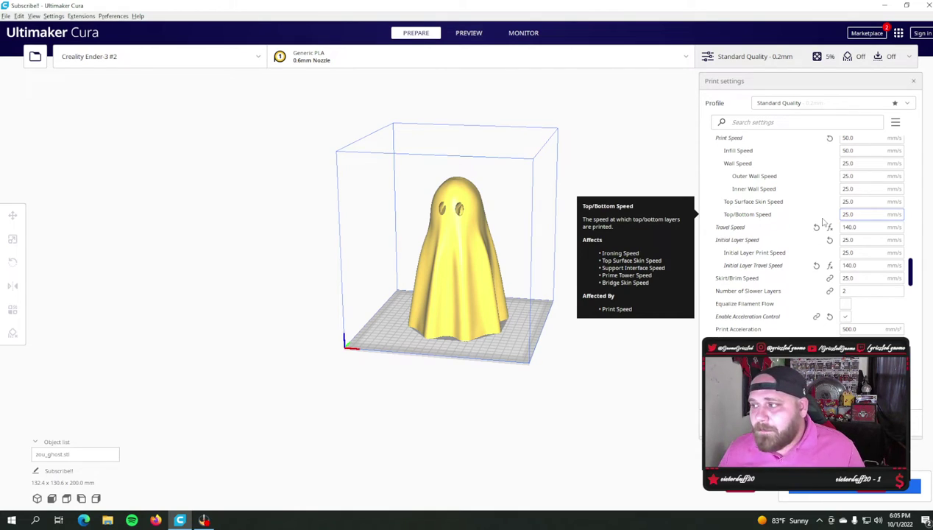
{"action": "scroll", "coordinate": [823, 221], "scroll_direction": "up", "scroll_amount": 2}
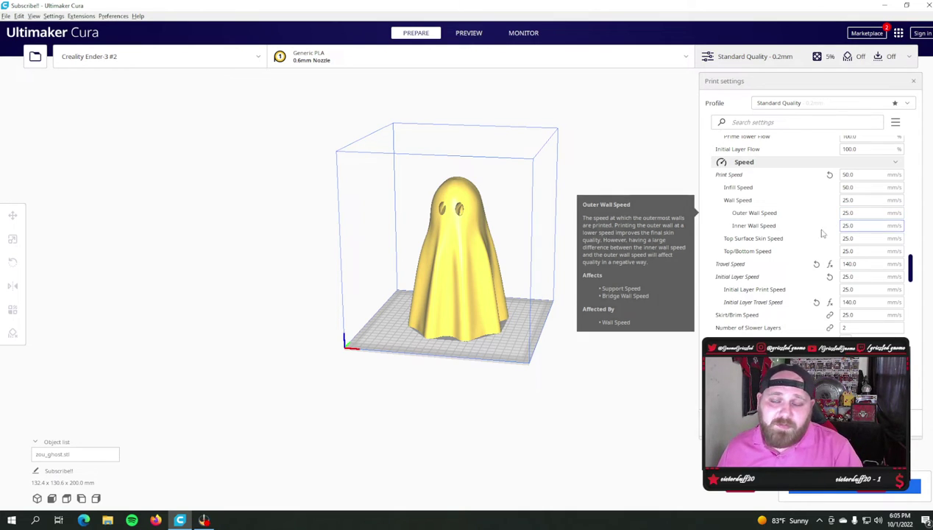
Examine the acceleration and jerk control values and the Travel settings for retraction and combing.
{"action": "scroll", "coordinate": [804, 245], "scroll_direction": "down", "scroll_amount": 6}
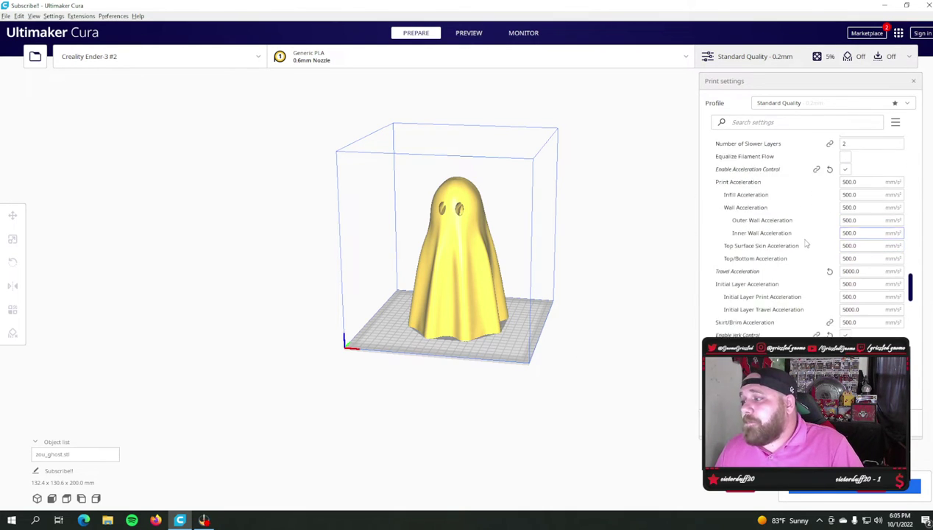
{"action": "scroll", "coordinate": [847, 237], "scroll_direction": "down", "scroll_amount": 3}
{"action": "scroll", "coordinate": [850, 242], "scroll_direction": "up", "scroll_amount": 6}
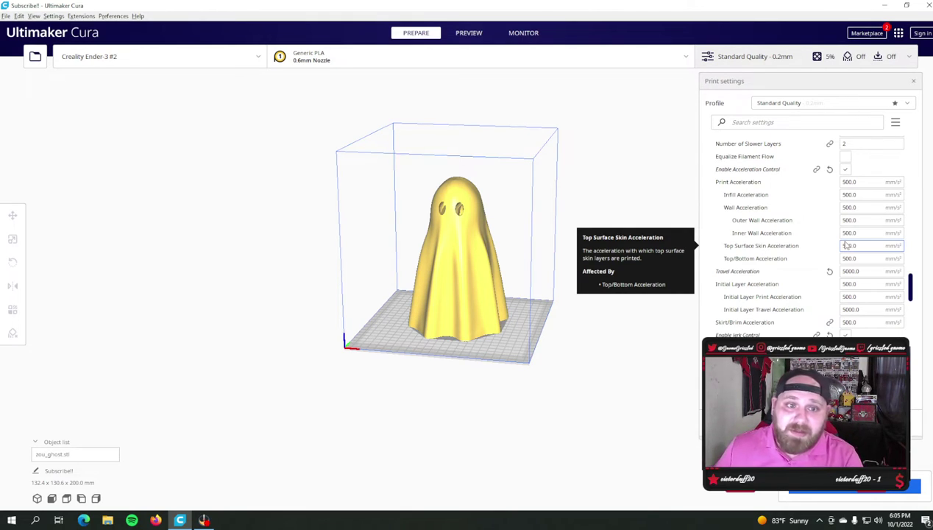
{"action": "scroll", "coordinate": [846, 245], "scroll_direction": "down", "scroll_amount": 3}
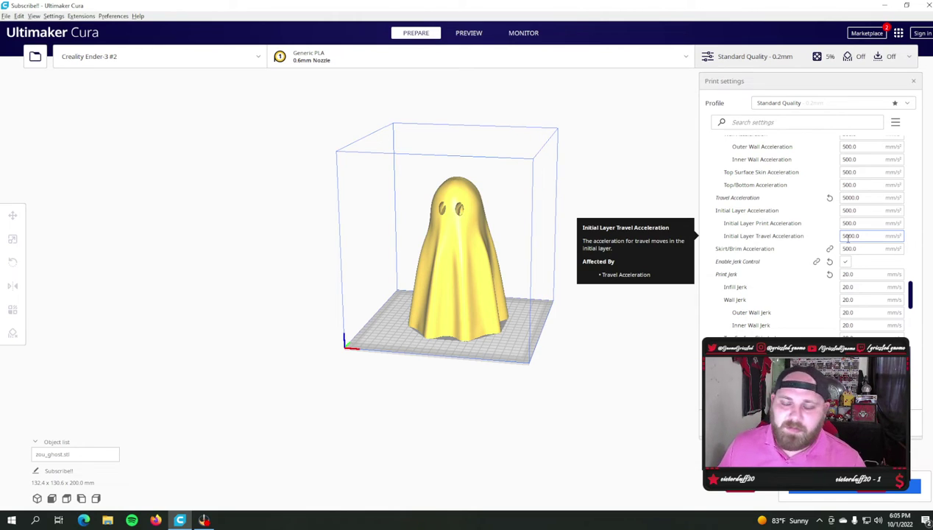
{"action": "scroll", "coordinate": [854, 250], "scroll_direction": "down", "scroll_amount": 6}
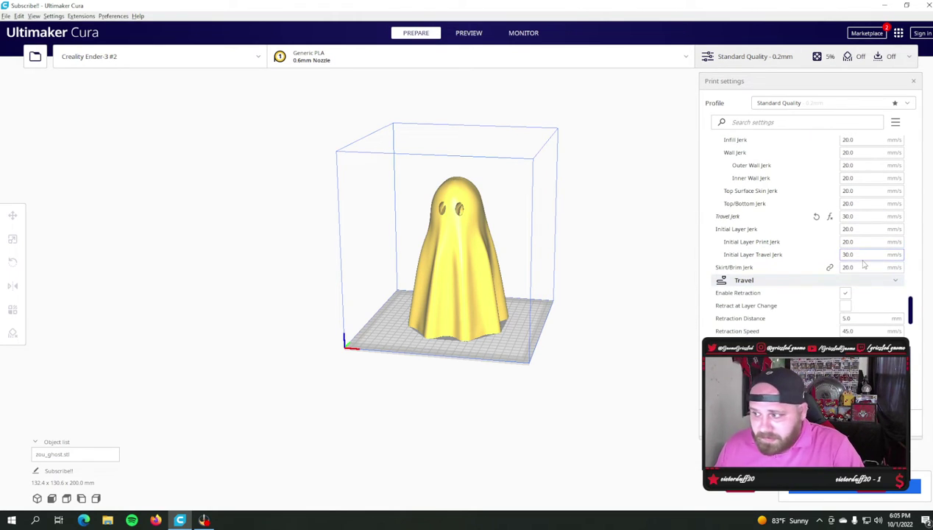
{"action": "scroll", "coordinate": [865, 265], "scroll_direction": "down", "scroll_amount": 8}
{"action": "scroll", "coordinate": [817, 300], "scroll_direction": "up", "scroll_amount": 2}
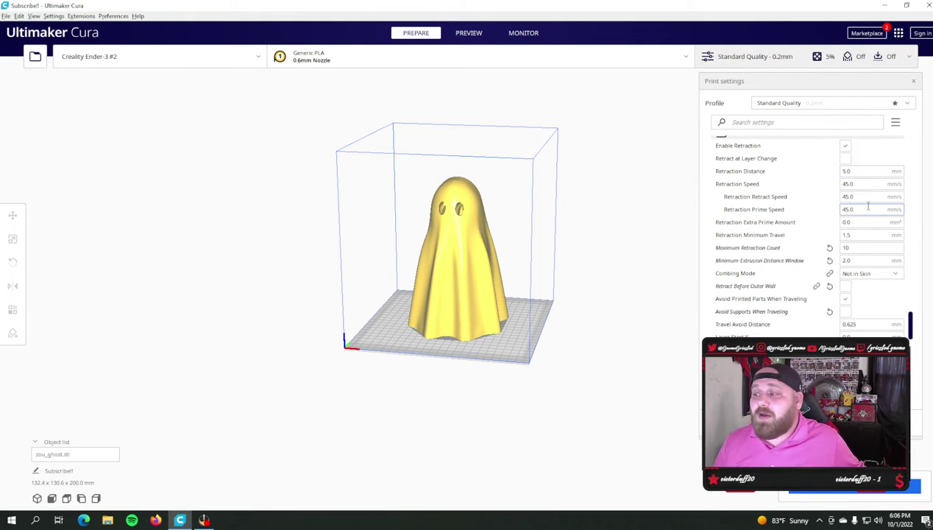
{"action": "scroll", "coordinate": [865, 217], "scroll_direction": "down", "scroll_amount": 2}
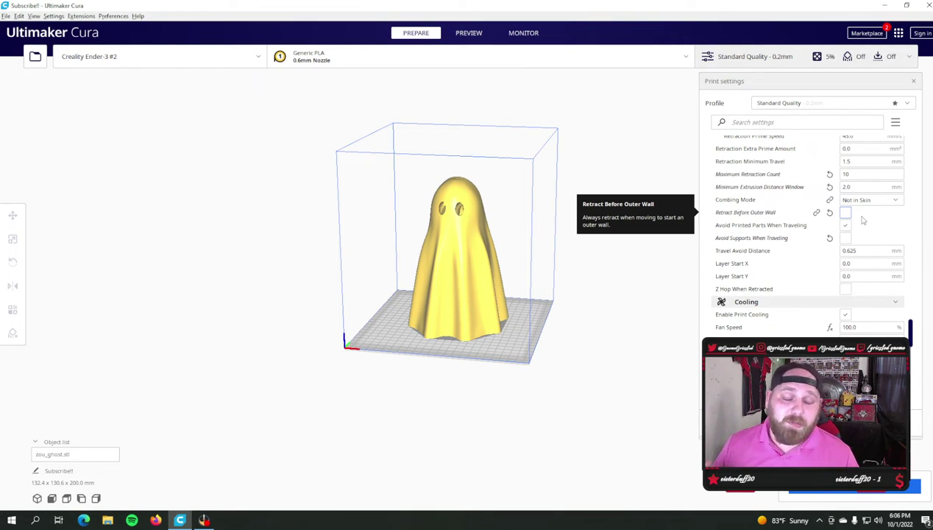
Enable Generate Support for the ghost model.
{"action": "scroll", "coordinate": [863, 219], "scroll_direction": "down", "scroll_amount": 6}
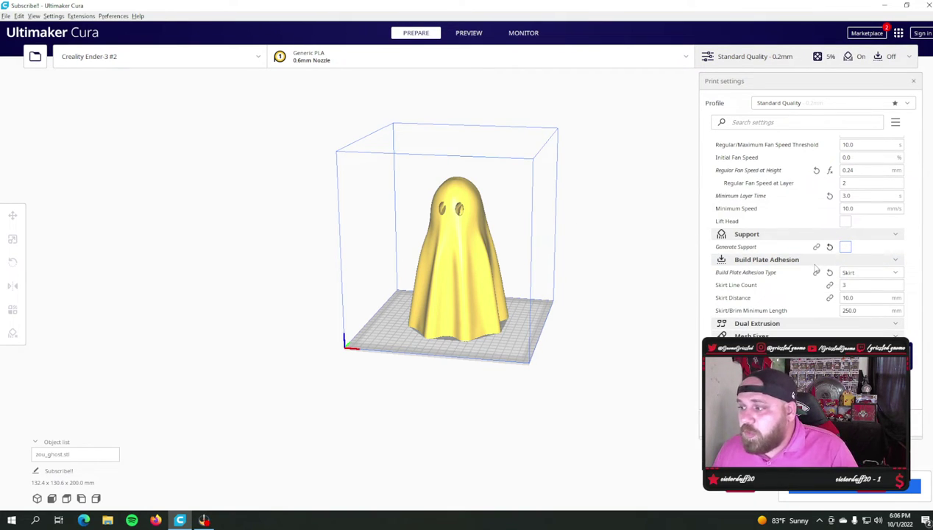
{"action": "scroll", "coordinate": [832, 257], "scroll_direction": "up", "scroll_amount": 5}
{"action": "scroll", "coordinate": [815, 261], "scroll_direction": "down", "scroll_amount": 1}
{"action": "scroll", "coordinate": [815, 260], "scroll_direction": "up", "scroll_amount": 5}
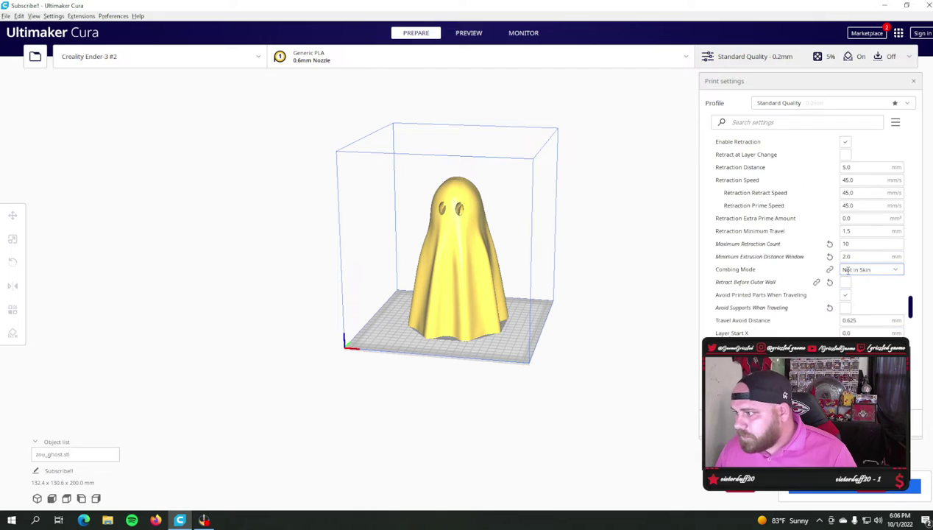
{"action": "right_click_drag", "start_coordinate": [267, 301], "coordinate": [323, 329]}
{"action": "scroll", "coordinate": [788, 328], "scroll_direction": "up", "scroll_amount": 3}
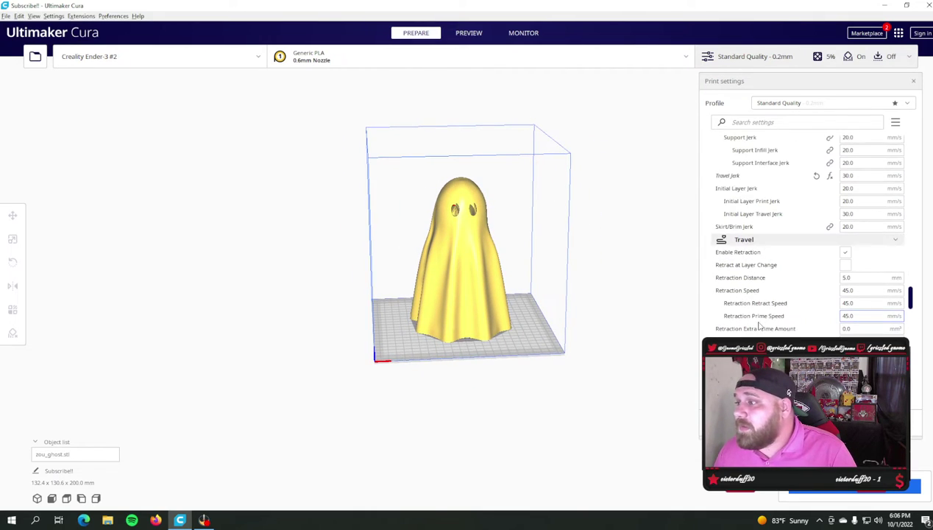
Examine the tree support settings, including branch angle, distance, diameter, collision resolution, support placement and overhang angle.
{"action": "scroll", "coordinate": [780, 324], "scroll_direction": "down", "scroll_amount": 6}
{"action": "scroll", "coordinate": [784, 316], "scroll_direction": "down", "scroll_amount": 6}
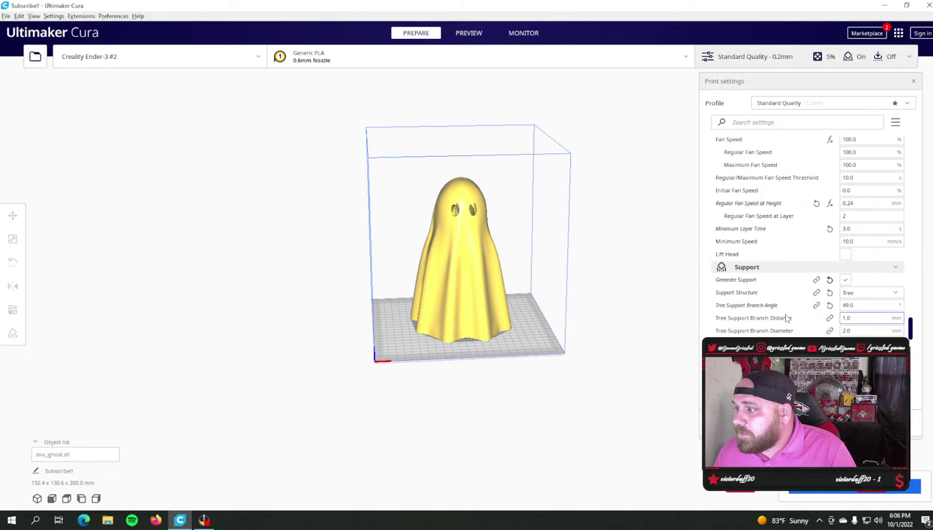
{"action": "scroll", "coordinate": [795, 304], "scroll_direction": "up", "scroll_amount": 1}
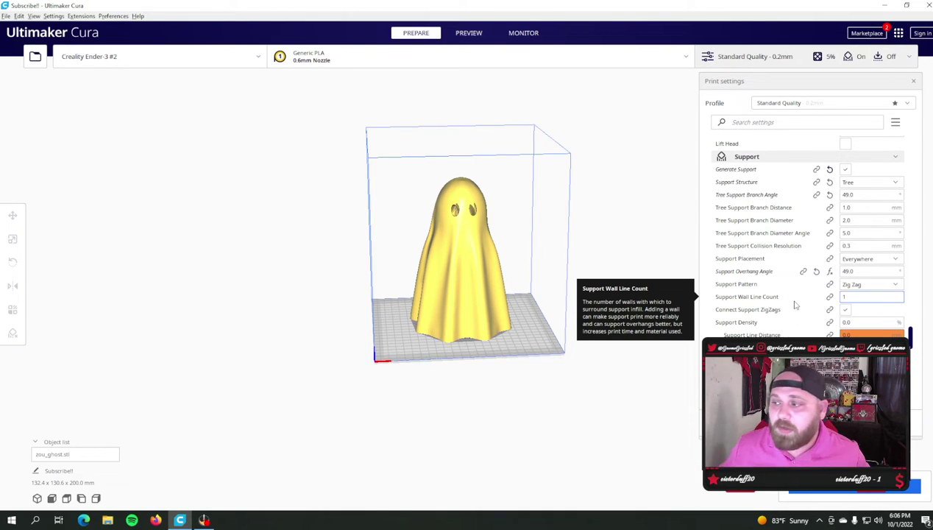
{"action": "left_click_drag", "start_coordinate": [860, 195], "coordinate": [825, 198]}
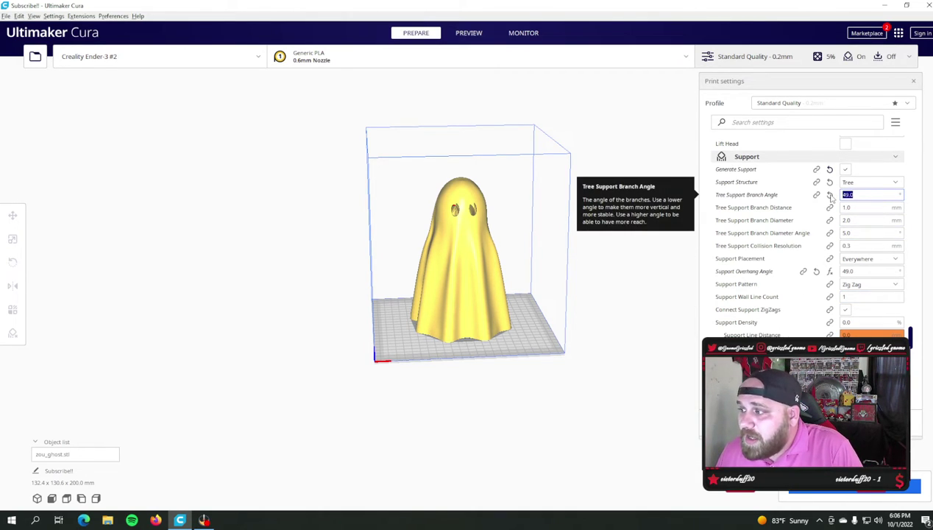
{"action": "key", "text": "Tab"}
{"action": "key", "text": "Tab"}
{"action": "key", "text": "Tab"}
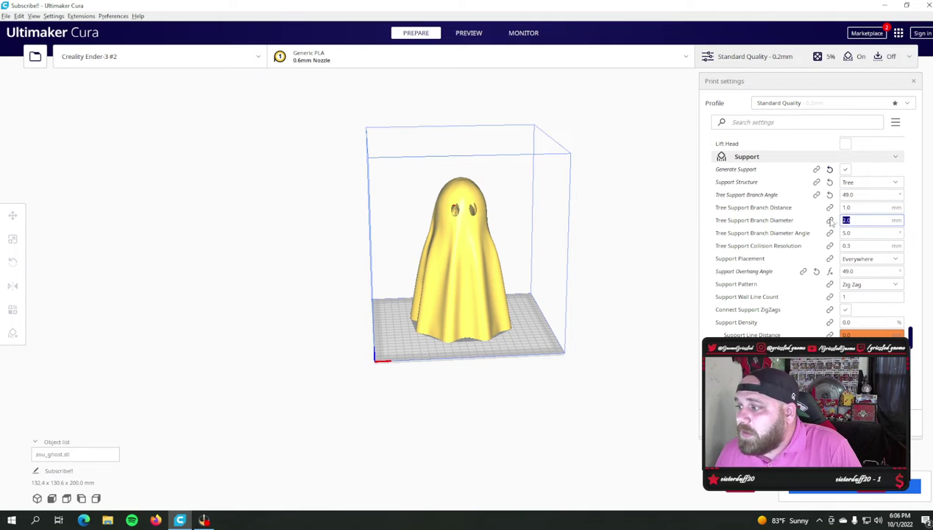
{"action": "left_click", "coordinate": [871, 246]}
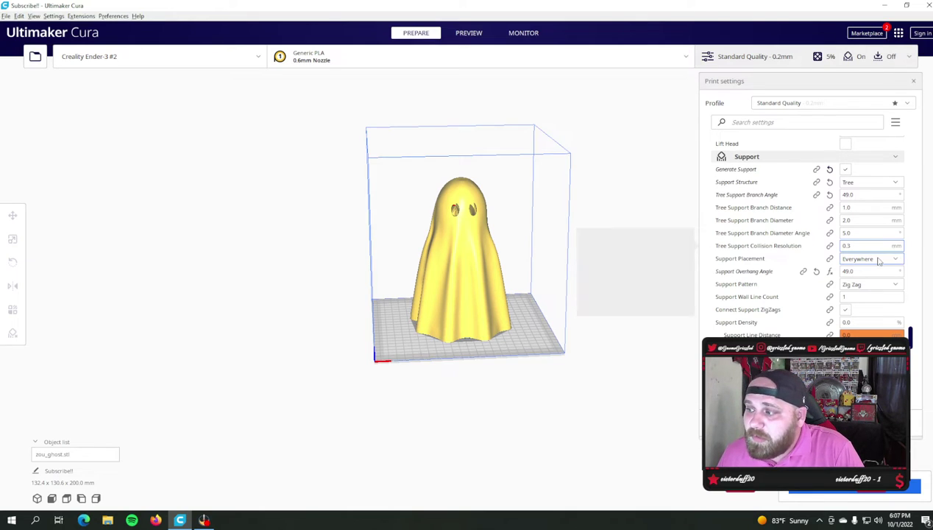
{"action": "scroll", "coordinate": [870, 236], "scroll_direction": "down", "scroll_amount": 1}
{"action": "double_click", "coordinate": [870, 236]}
{"action": "scroll", "coordinate": [857, 243], "scroll_direction": "down", "scroll_amount": 2}
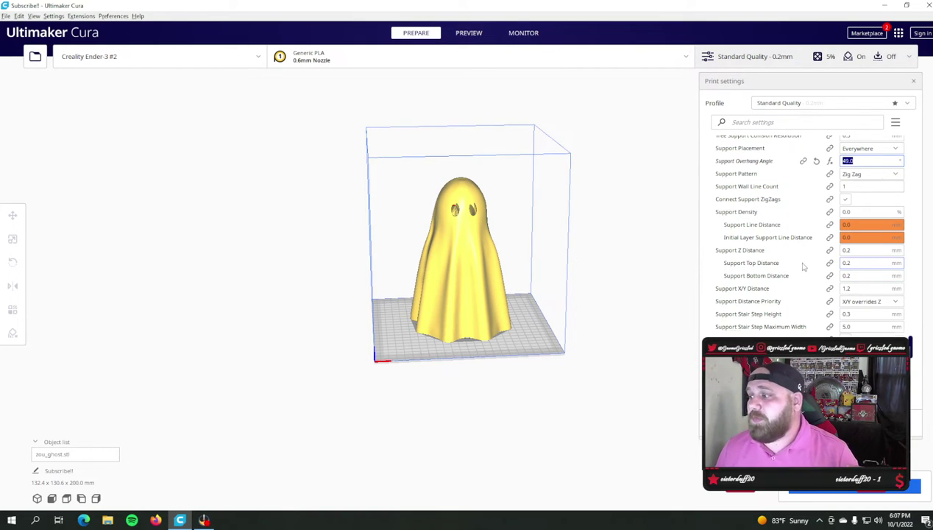
Review the support Z and X/Y distances and the support interface thickness, resolution and density settings.
{"action": "scroll", "coordinate": [797, 275], "scroll_direction": "down", "scroll_amount": 3}
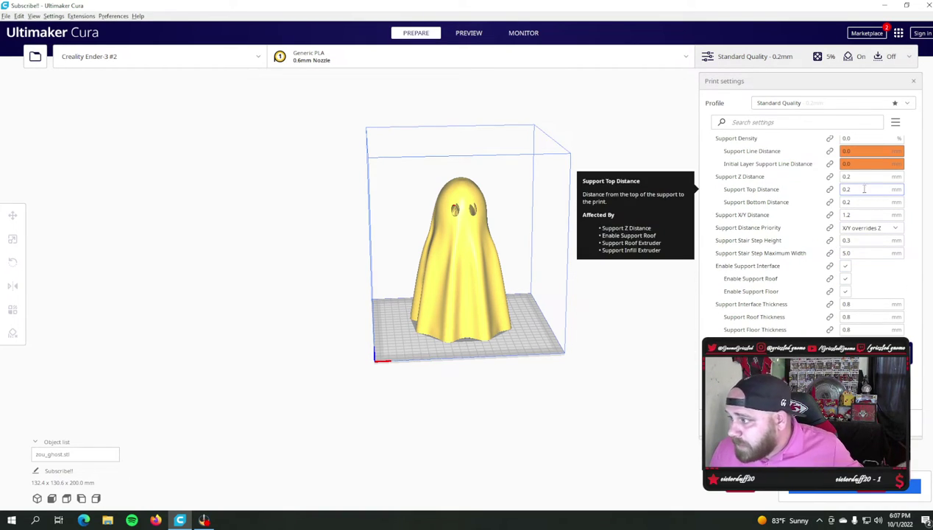
{"action": "left_click", "coordinate": [862, 214]}
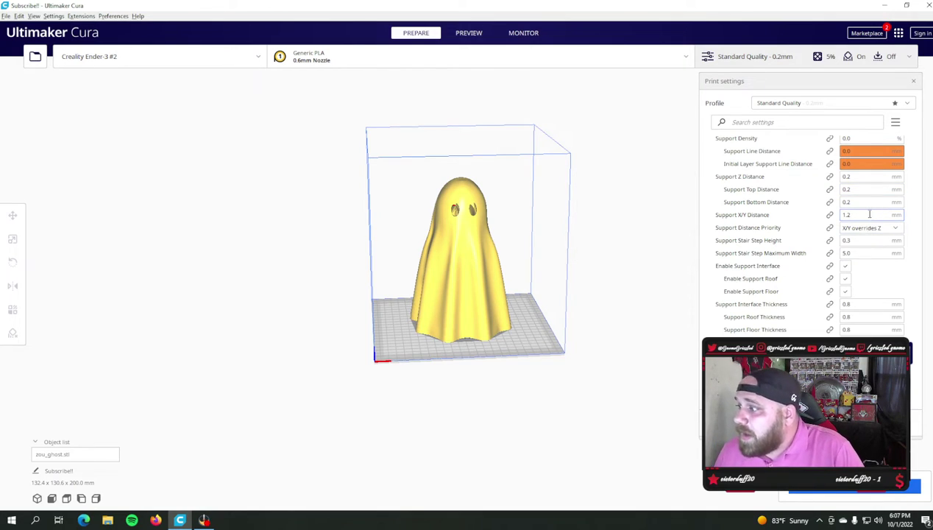
{"action": "scroll", "coordinate": [865, 279], "scroll_direction": "down", "scroll_amount": 2}
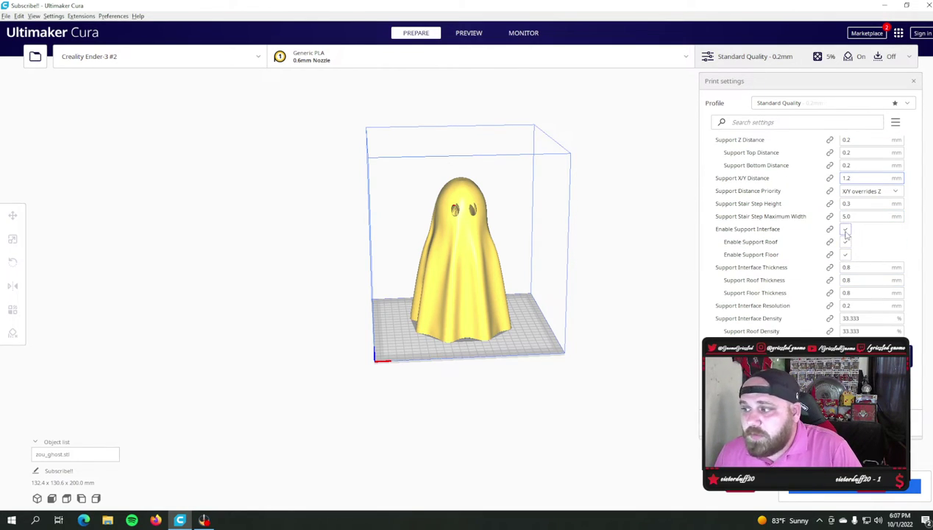
{"action": "scroll", "coordinate": [877, 251], "scroll_direction": "down", "scroll_amount": 2}
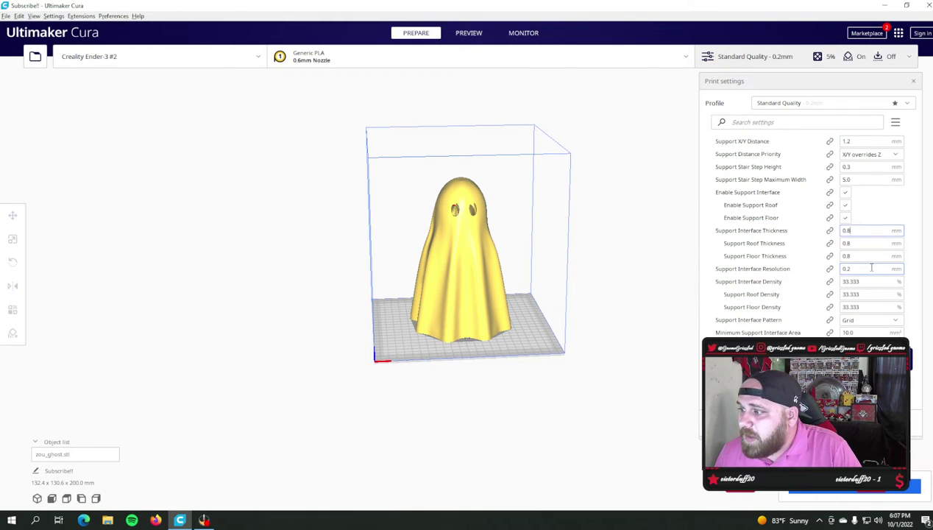
{"action": "left_click", "coordinate": [870, 268]}
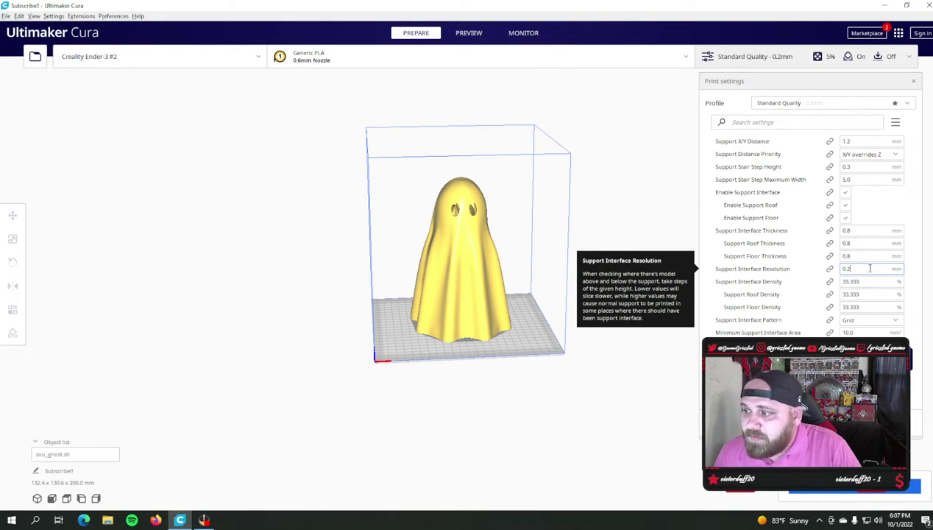
{"action": "left_click", "coordinate": [875, 281]}
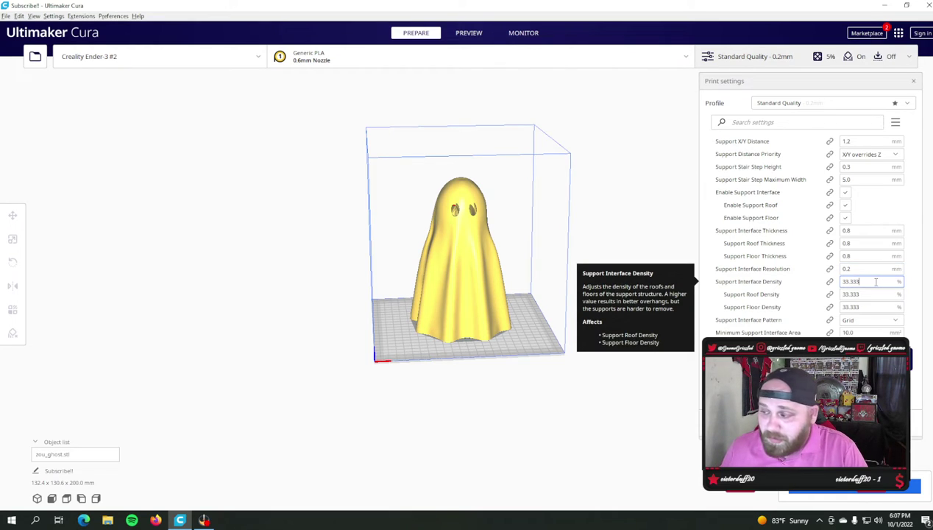
{"action": "scroll", "coordinate": [876, 282], "scroll_direction": "down", "scroll_amount": 3}
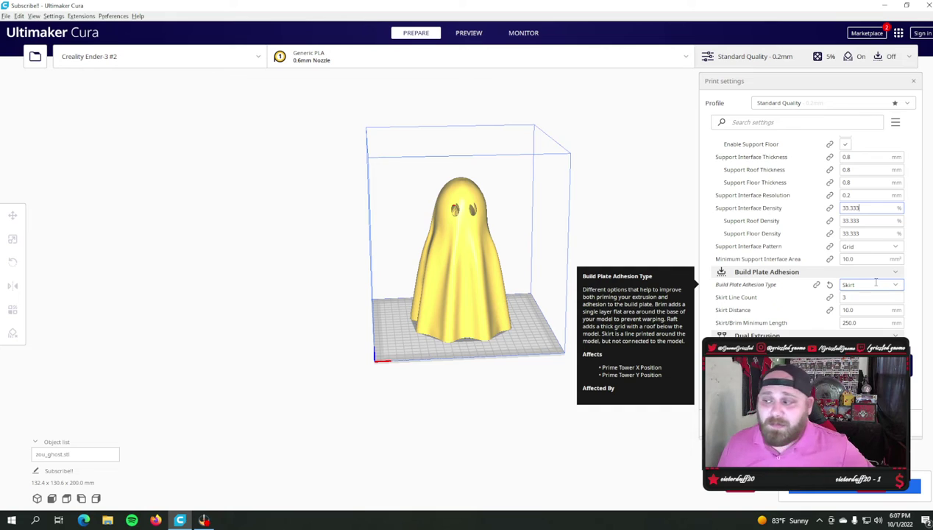
Look through the Build Plate Adhesion, Mesh Fixes, Special Modes and Experimental settings.
{"action": "scroll", "coordinate": [867, 269], "scroll_direction": "down", "scroll_amount": 2}
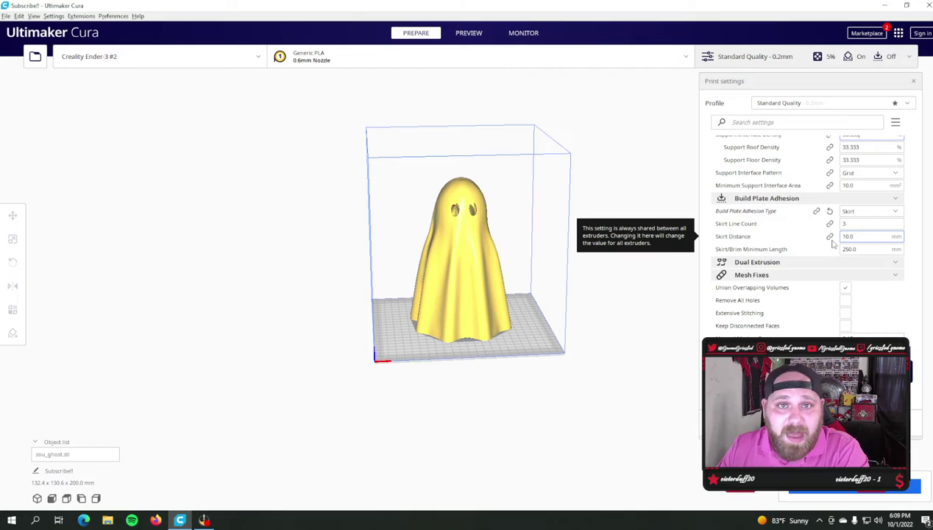
{"action": "scroll", "coordinate": [836, 243], "scroll_direction": "down", "scroll_amount": 10}
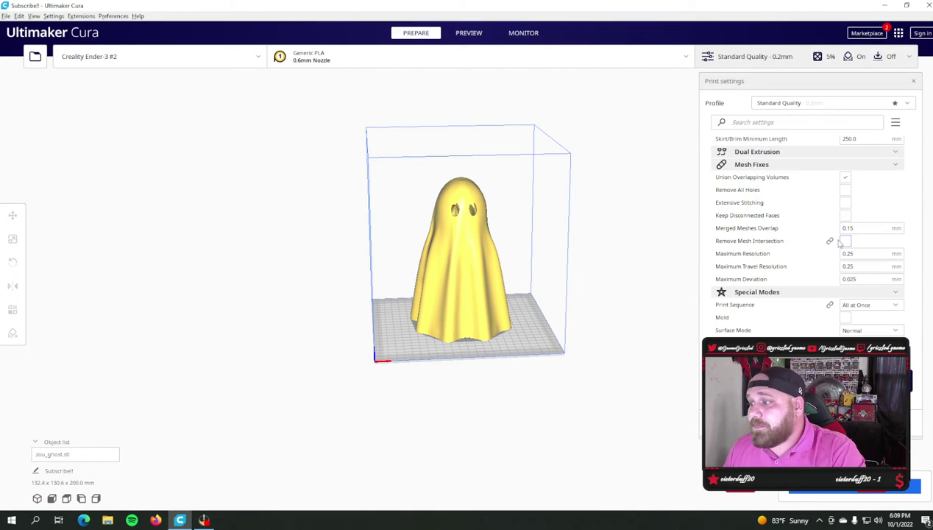
{"action": "scroll", "coordinate": [846, 242], "scroll_direction": "down", "scroll_amount": 4}
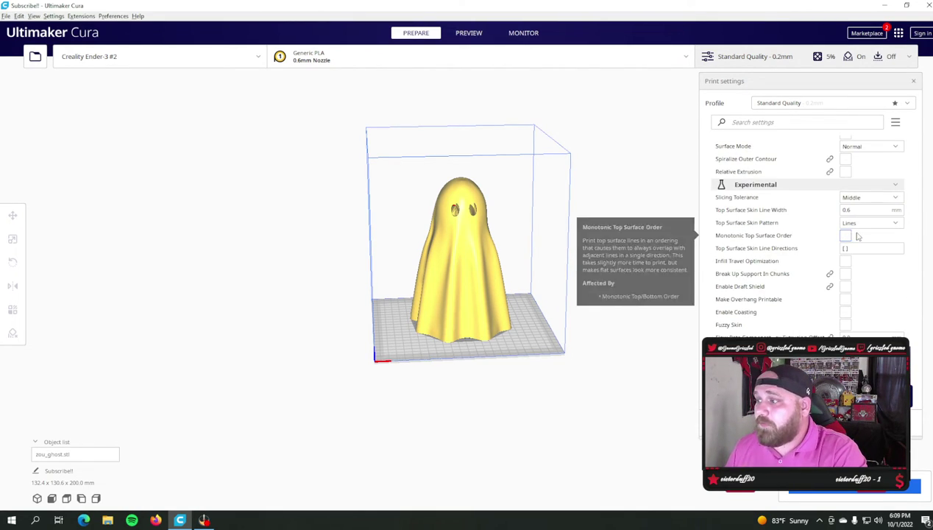
Disable Generate Support for the ghost model.
{"action": "scroll", "coordinate": [866, 242], "scroll_direction": "up", "scroll_amount": 6}
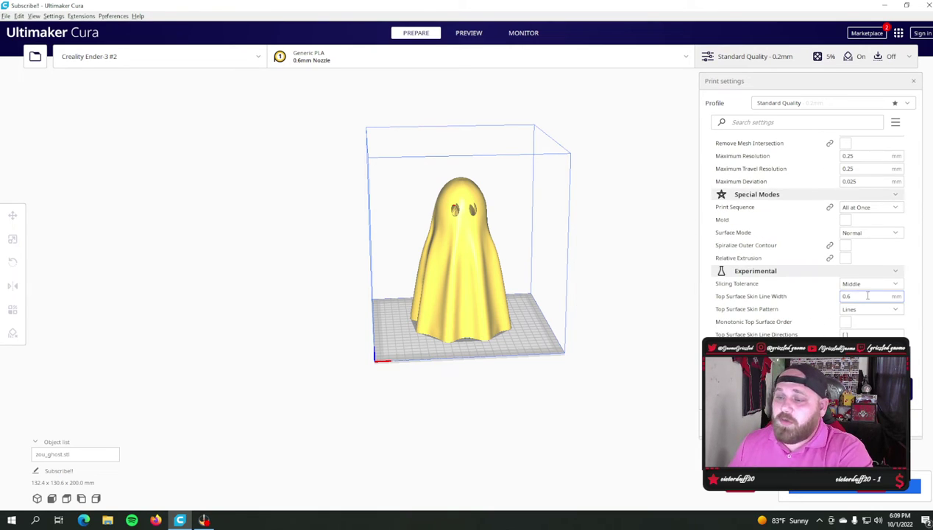
{"action": "scroll", "coordinate": [867, 291], "scroll_direction": "up", "scroll_amount": 15}
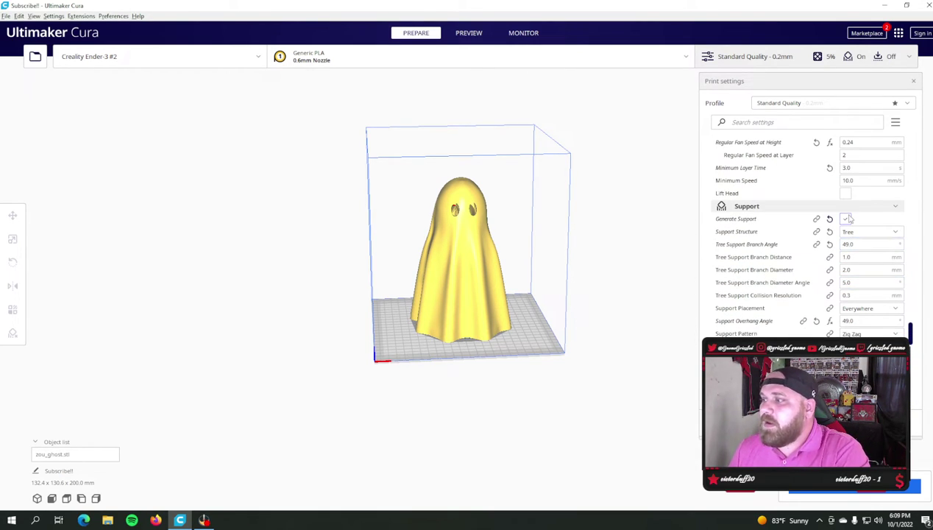
{"action": "scroll", "coordinate": [851, 219], "scroll_direction": "down", "scroll_amount": 10}
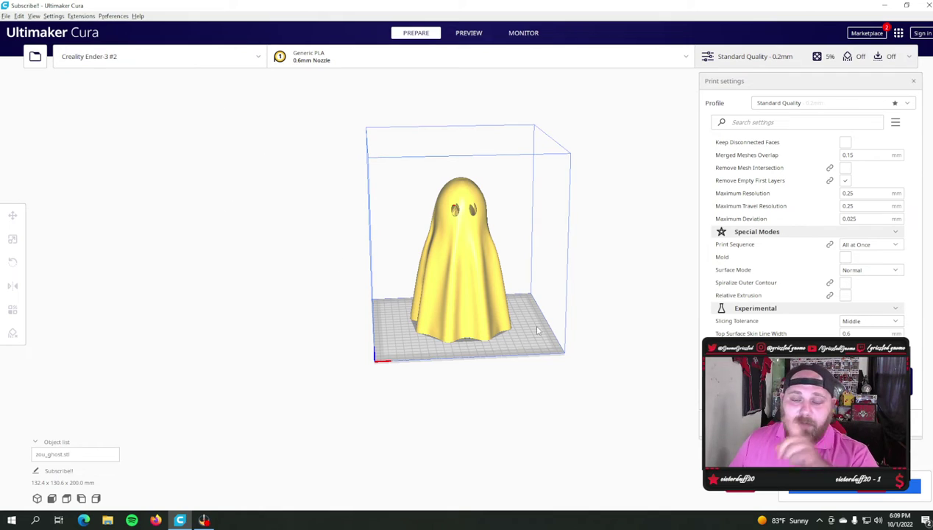
Check the ghost model's scale dimensions and slice it without supports.
{"action": "left_click", "coordinate": [477, 263]}
{"action": "left_click", "coordinate": [70, 269]}
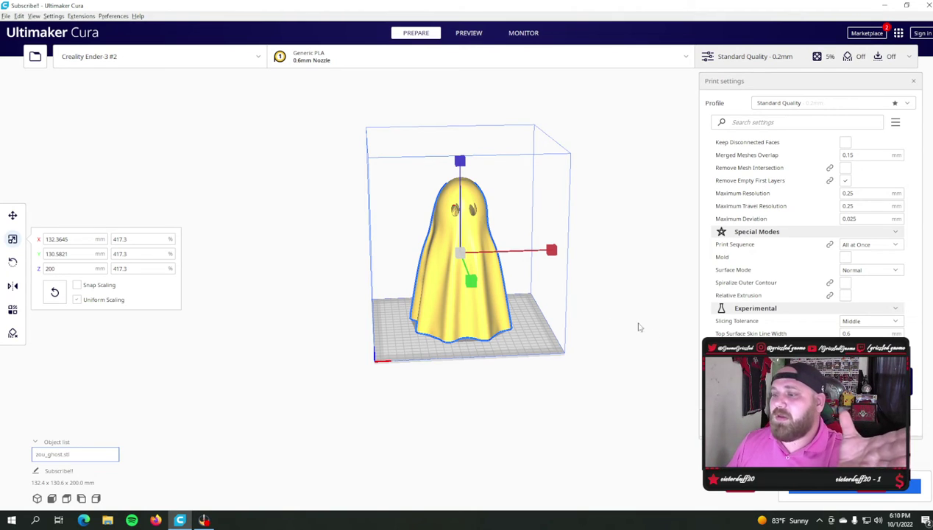
{"action": "left_click", "coordinate": [832, 492]}
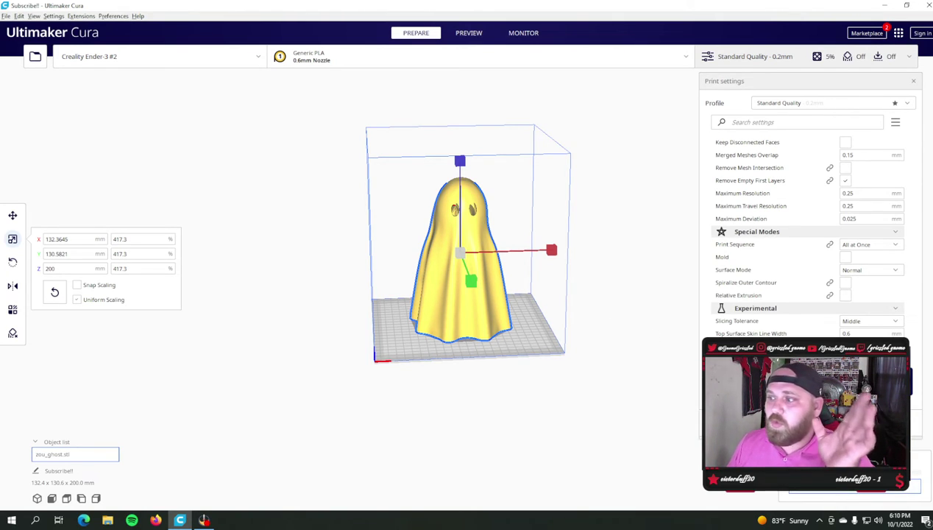
{"action": "scroll", "coordinate": [736, 368], "scroll_direction": "up", "scroll_amount": 3}
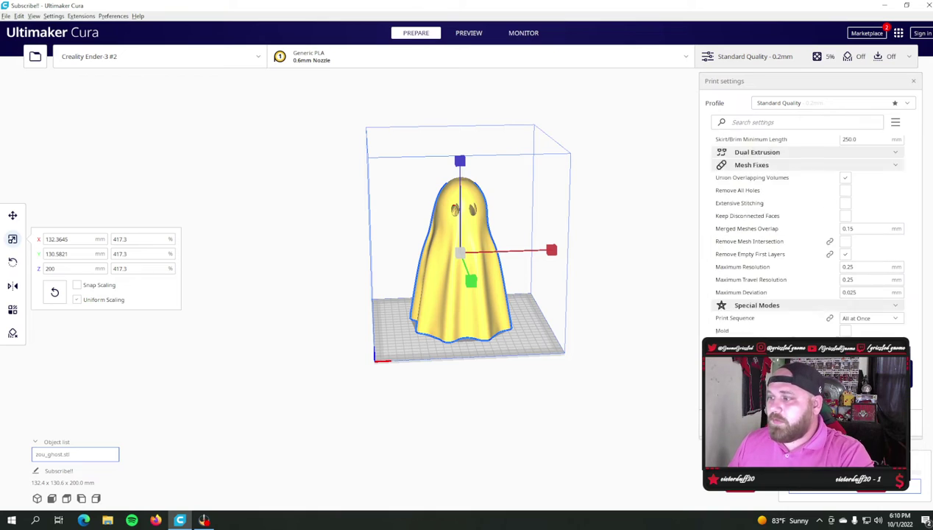
{"action": "scroll", "coordinate": [736, 364], "scroll_direction": "up", "scroll_amount": 2}
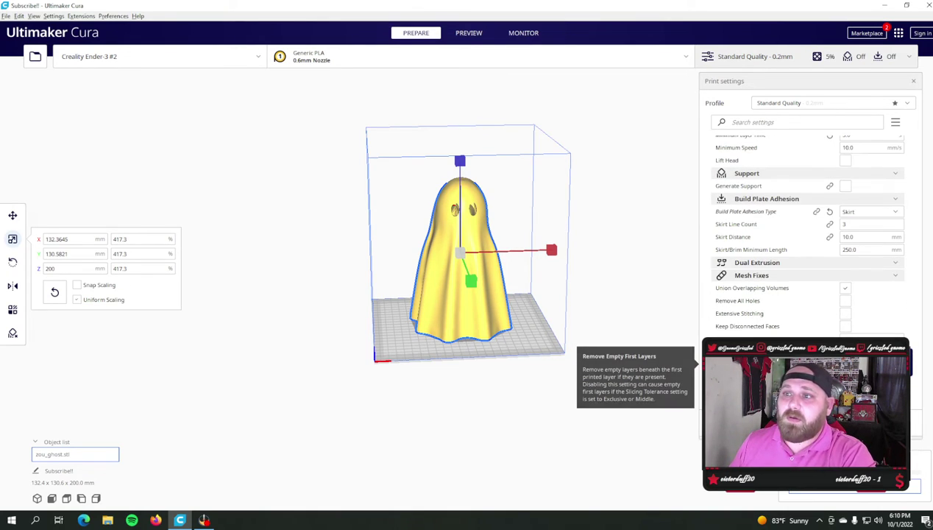
{"action": "scroll", "coordinate": [736, 365], "scroll_direction": "up", "scroll_amount": 2}
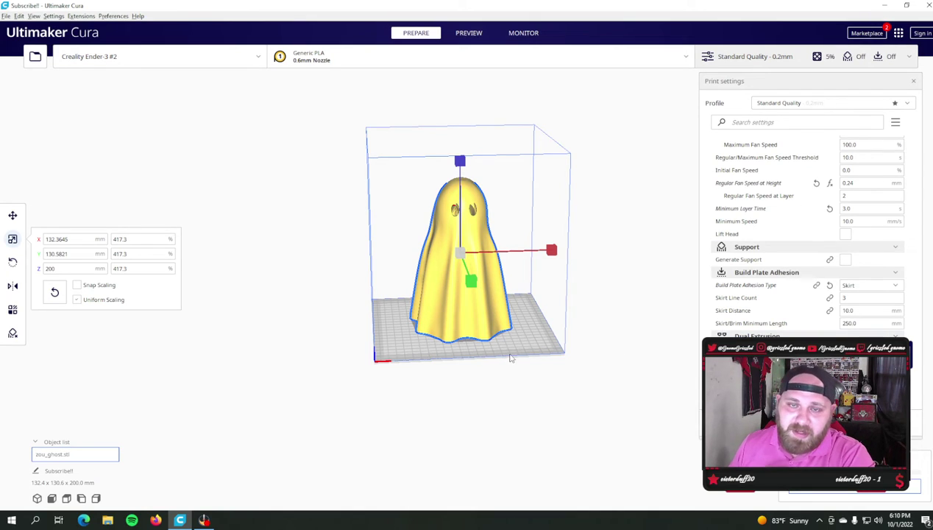
Select the ghost model and activate the Support Blocker tool.
{"action": "left_click", "coordinate": [588, 355]}
{"action": "right_click_drag", "start_coordinate": [656, 372], "coordinate": [606, 377]}
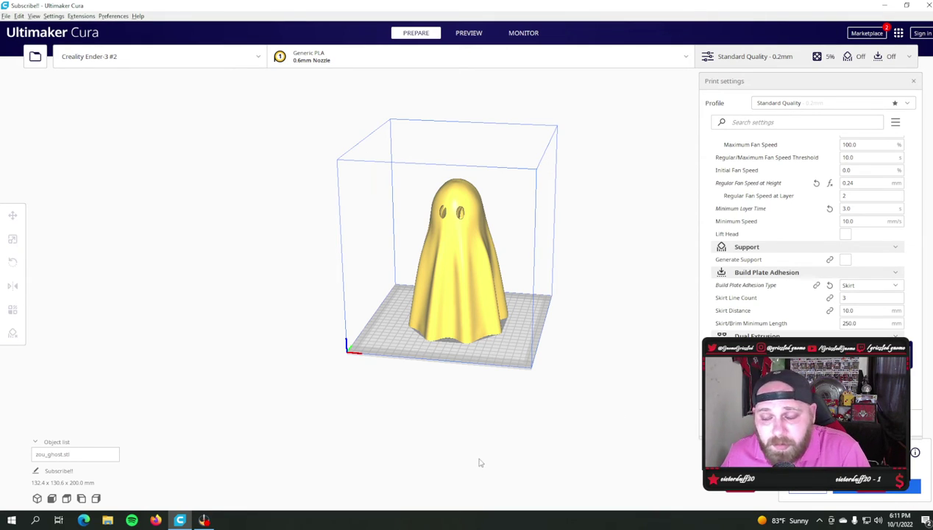
{"action": "right_click_drag", "start_coordinate": [549, 425], "coordinate": [513, 424]}
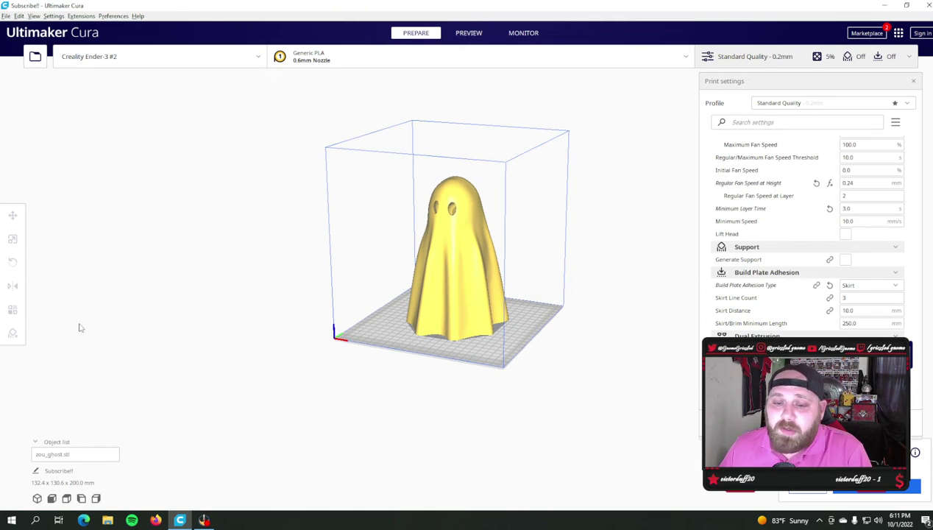
{"action": "left_click", "coordinate": [426, 270]}
{"action": "left_click", "coordinate": [12, 332]}
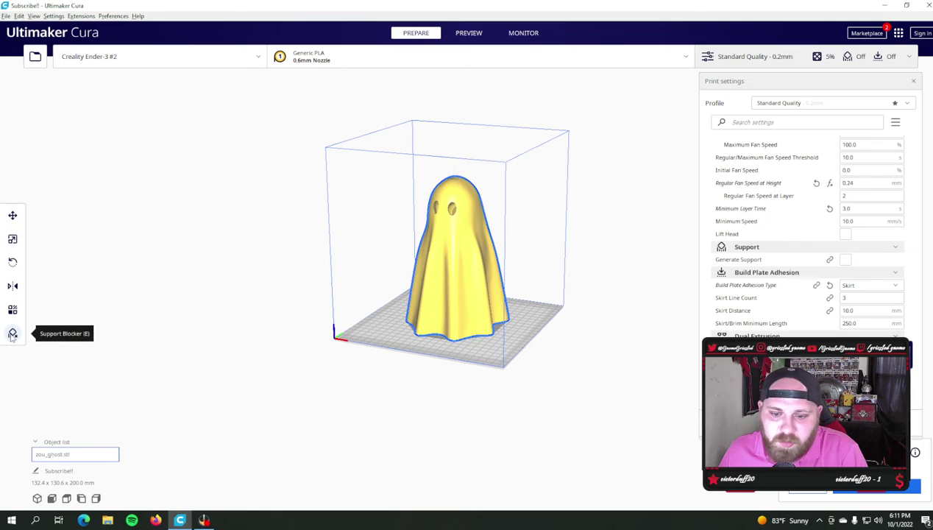